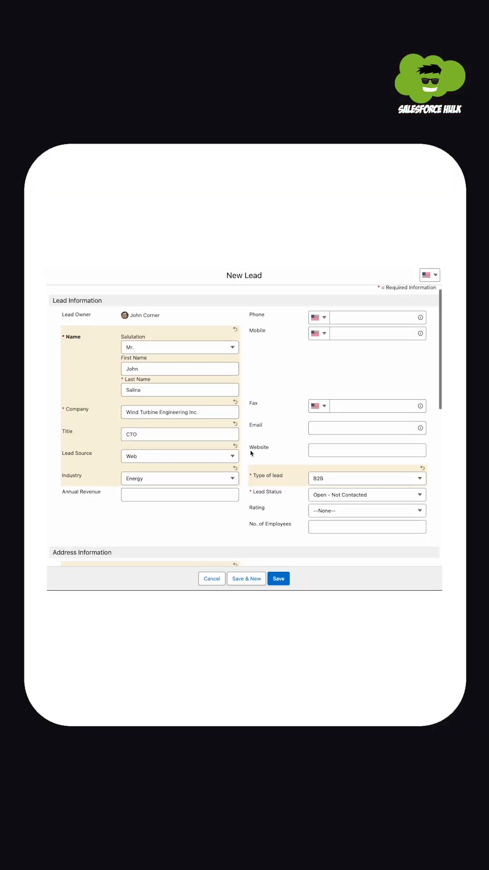
scroll(248, 452, down, 3)
scroll(249, 453, down, 3)
scroll(249, 452, down, 2)
scroll(250, 453, down, 1)
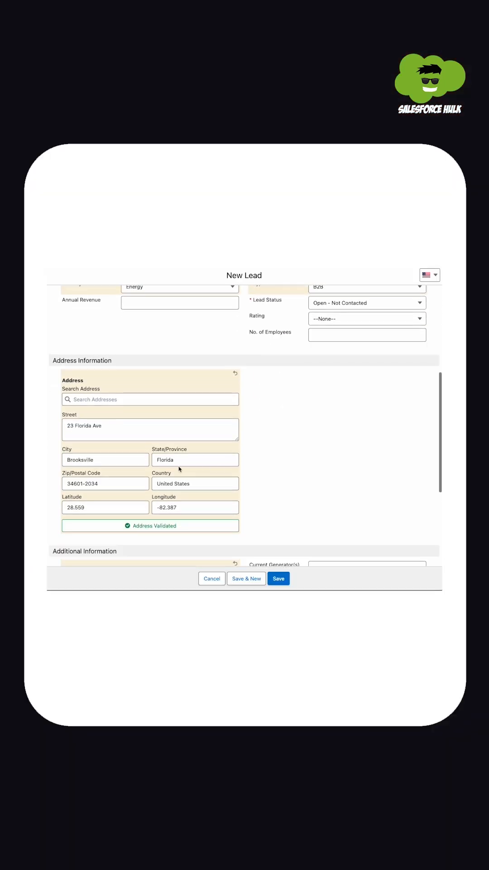
scroll(269, 462, down, 3)
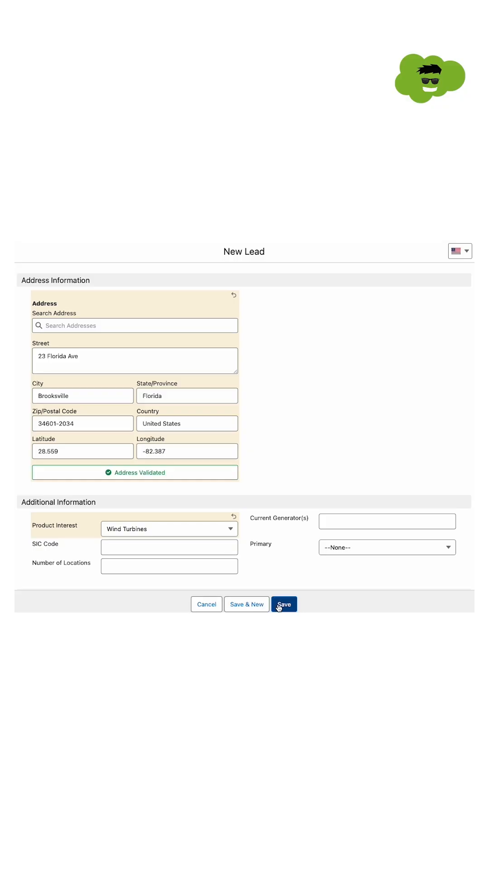
Save the new lead with its Brooksville, Florida address and Wind Turbines product interest
click(283, 605)
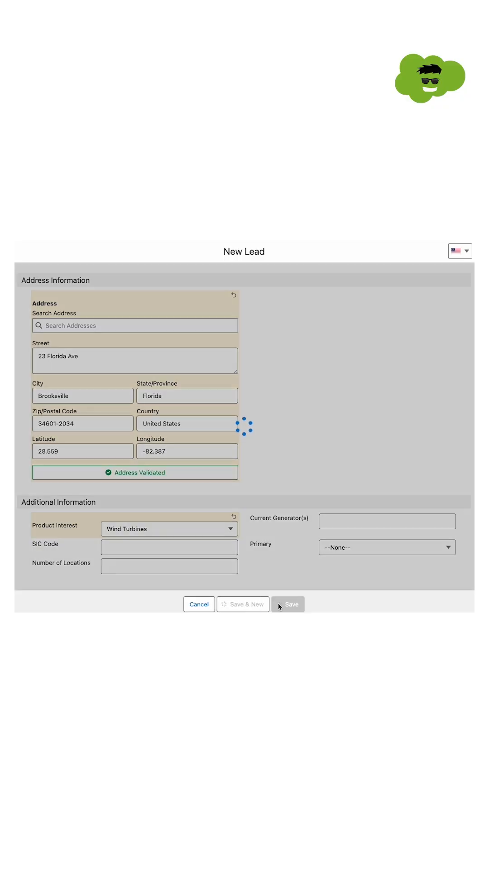